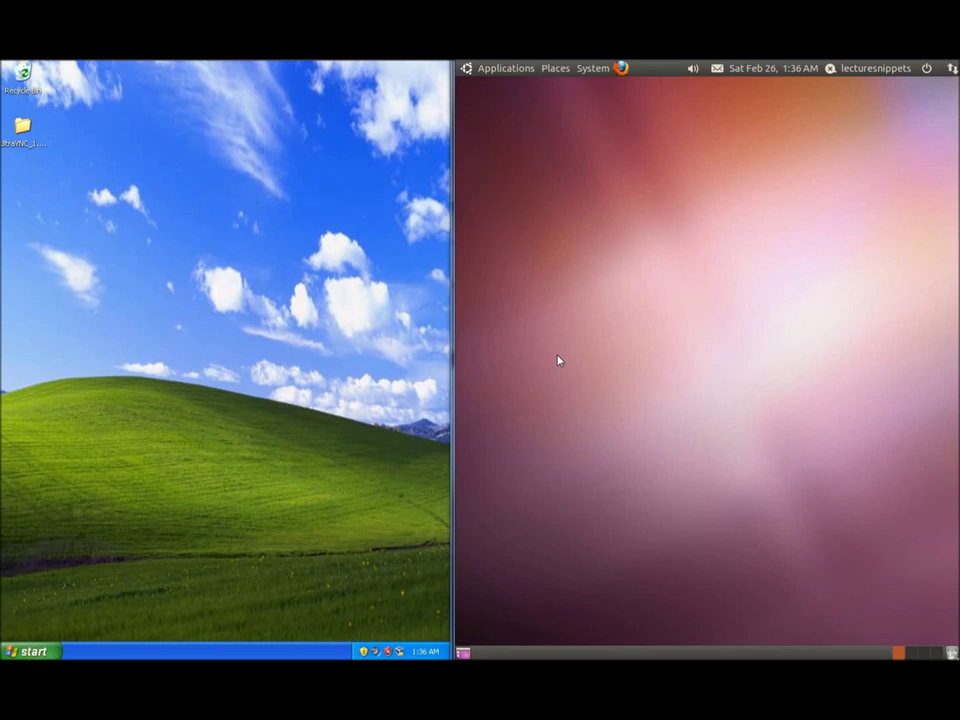
Step: Open the System menu in Ubuntu's top panel to reach the Preferences tools
click(590, 74)
Step: Choose Remote Desktop from the System > Preferences submenu
mouse_move(597, 90)
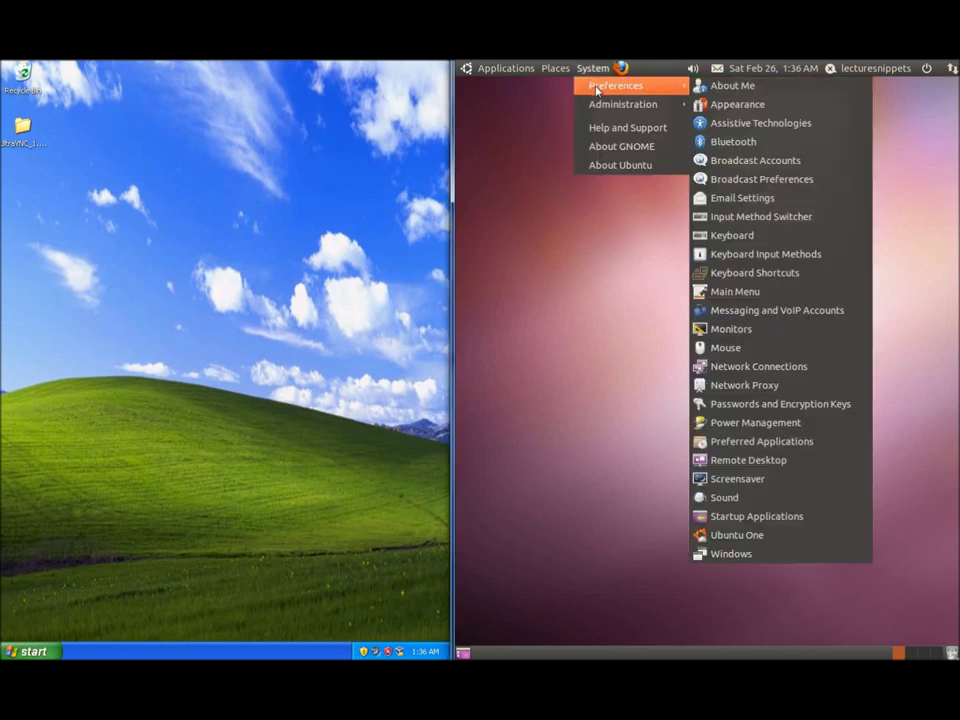
click(738, 461)
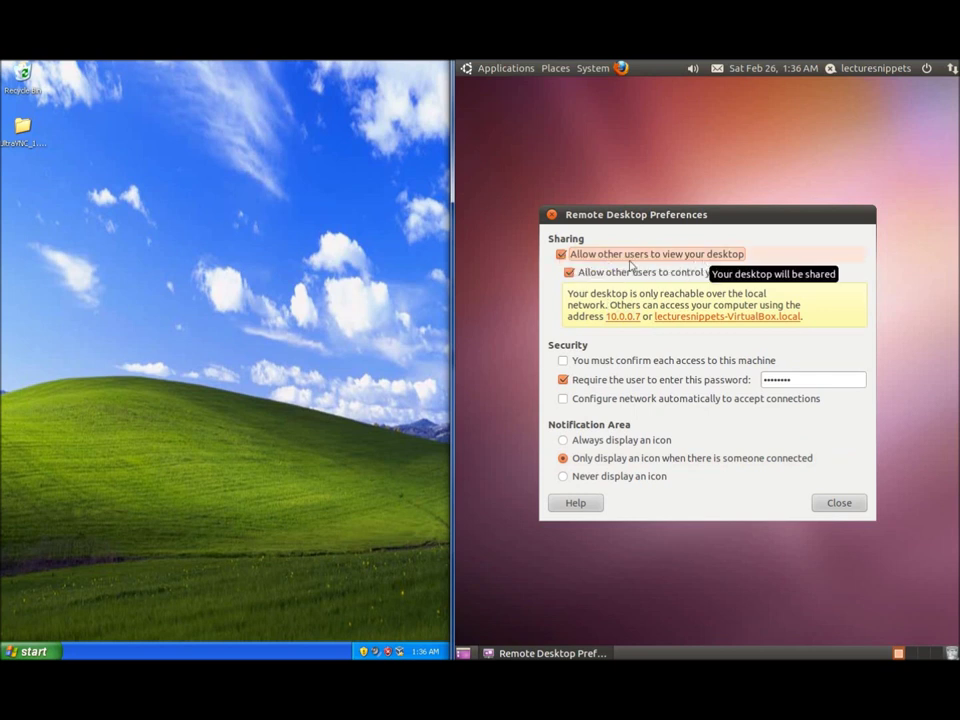
Step: Keep viewing, remote control and password access enabled with the password set, then close Remote Desktop Preferences
drag(688, 220, 711, 193)
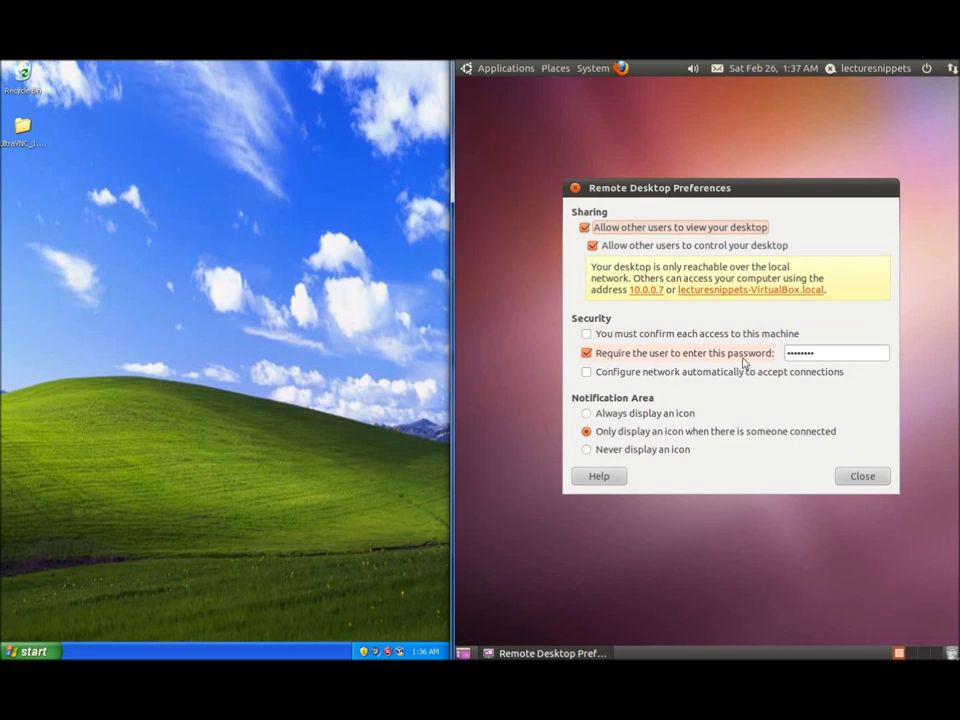
drag(816, 360, 786, 360)
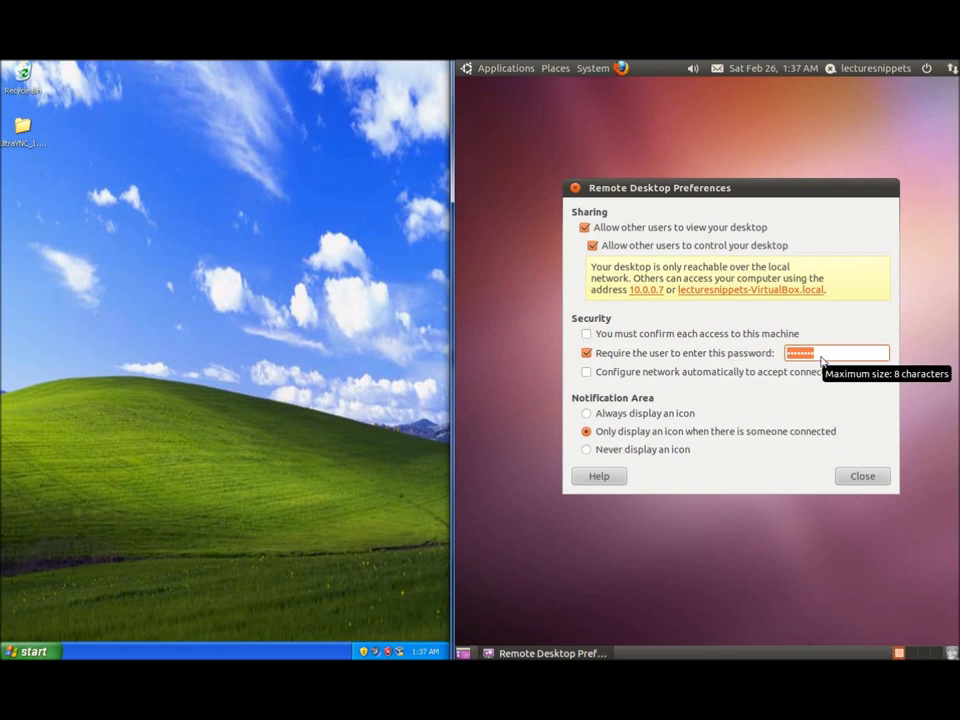
drag(829, 358, 784, 358)
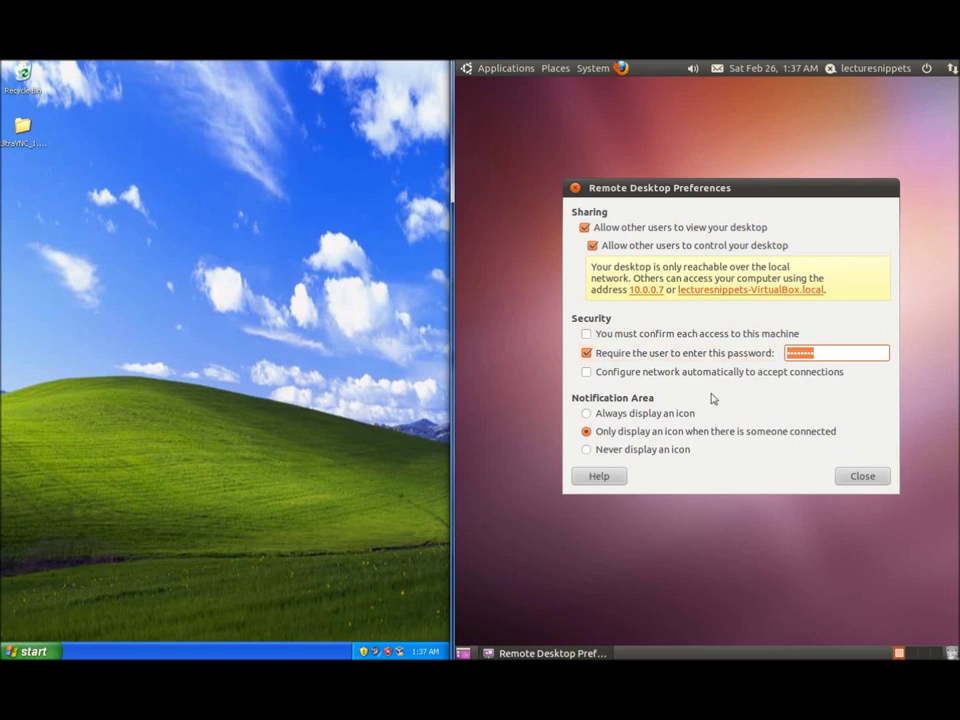
click(863, 477)
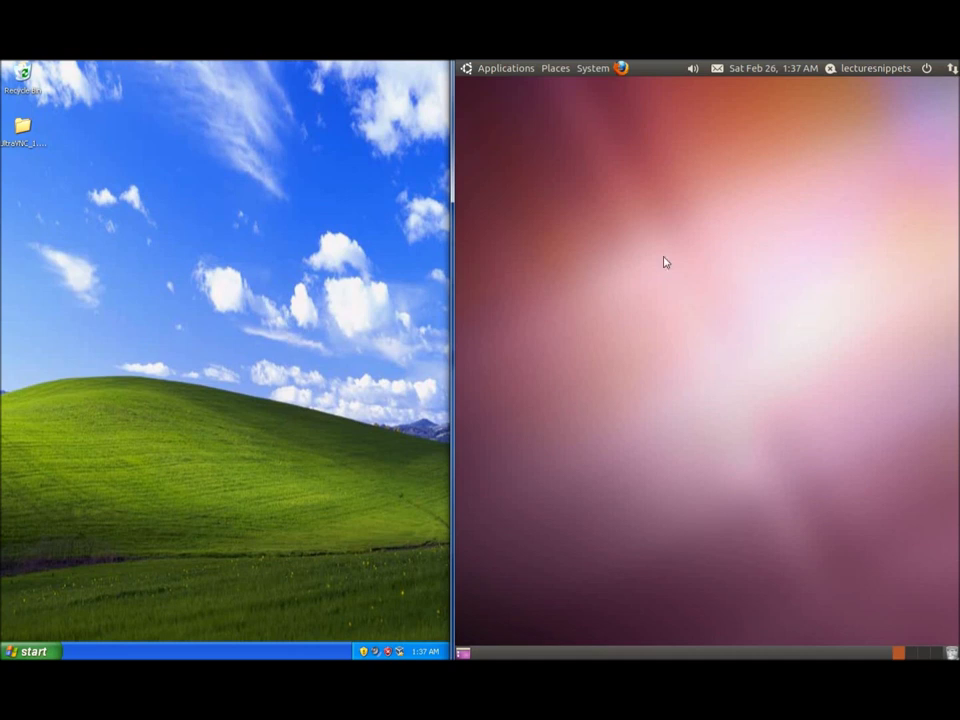
Step: Launch Terminal from Applications > Accessories
click(519, 71)
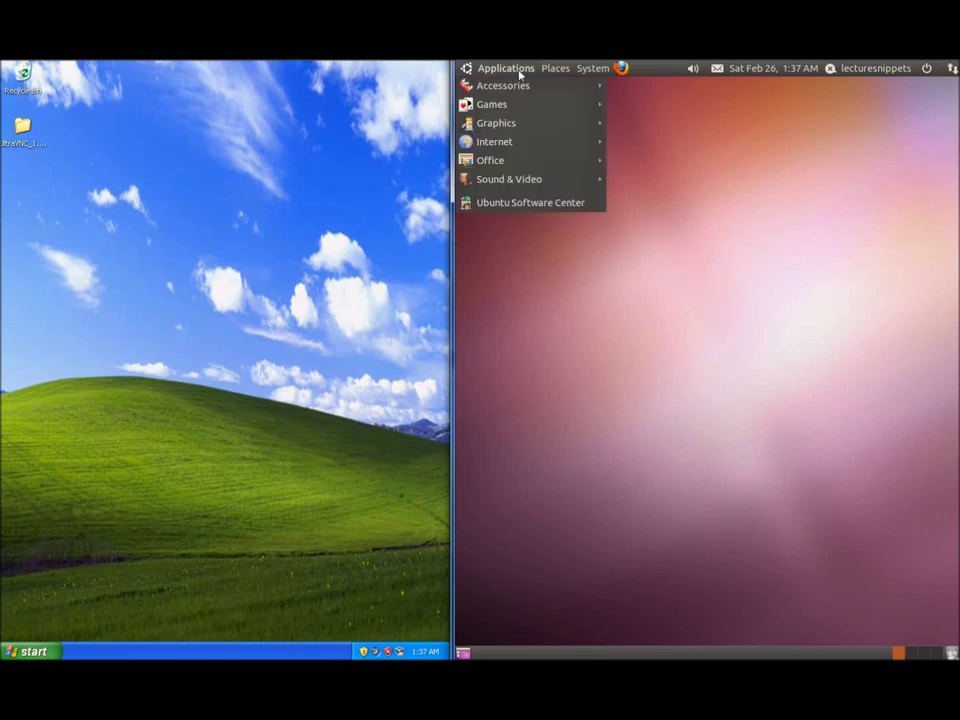
mouse_move(517, 91)
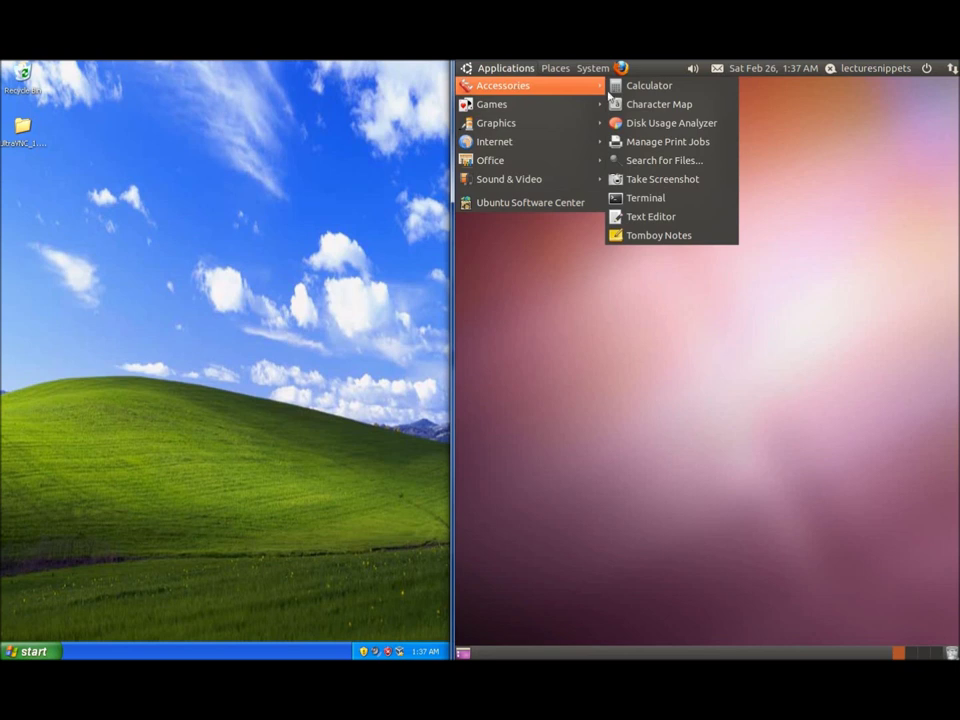
click(638, 198)
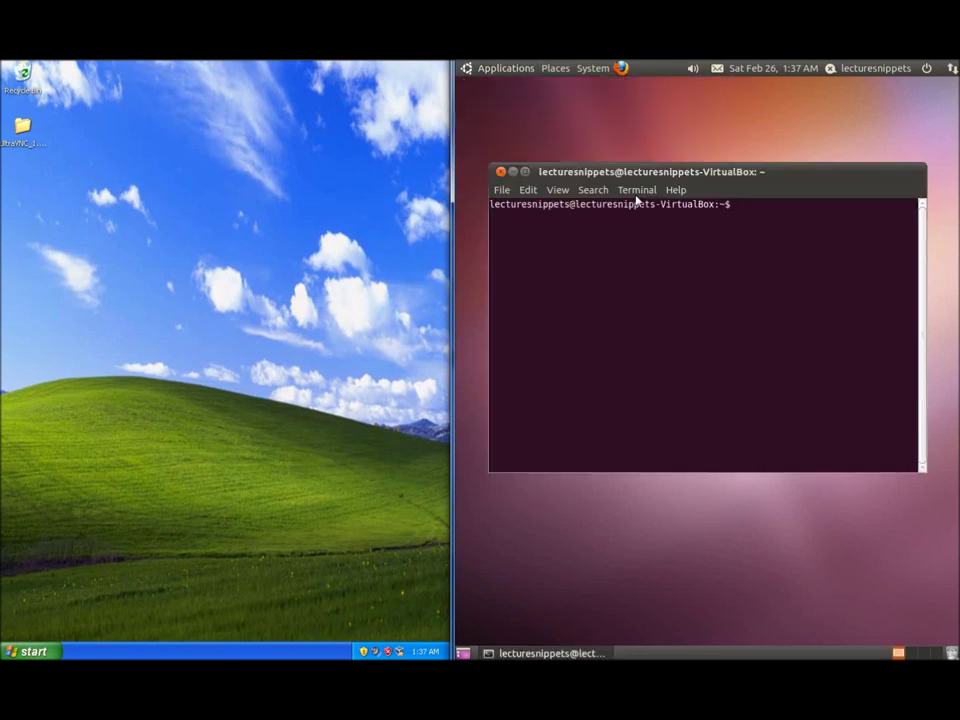
Step: Run ifconfig and select the eth0 address 10.0.0.7 in its output
text(ifconfig)
key(Return)
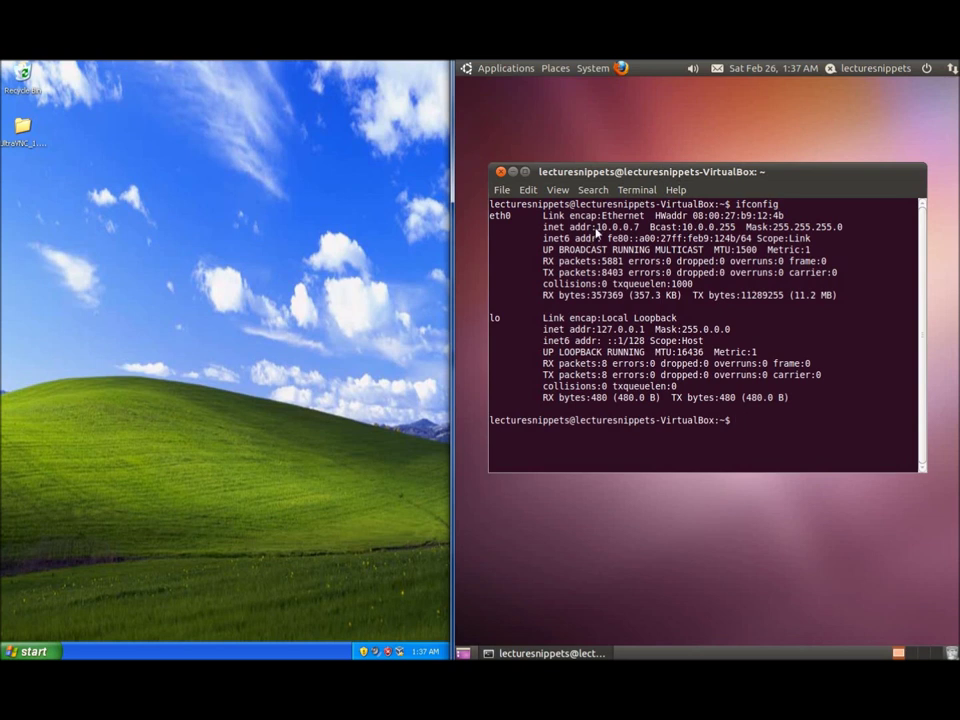
drag(596, 229, 641, 229)
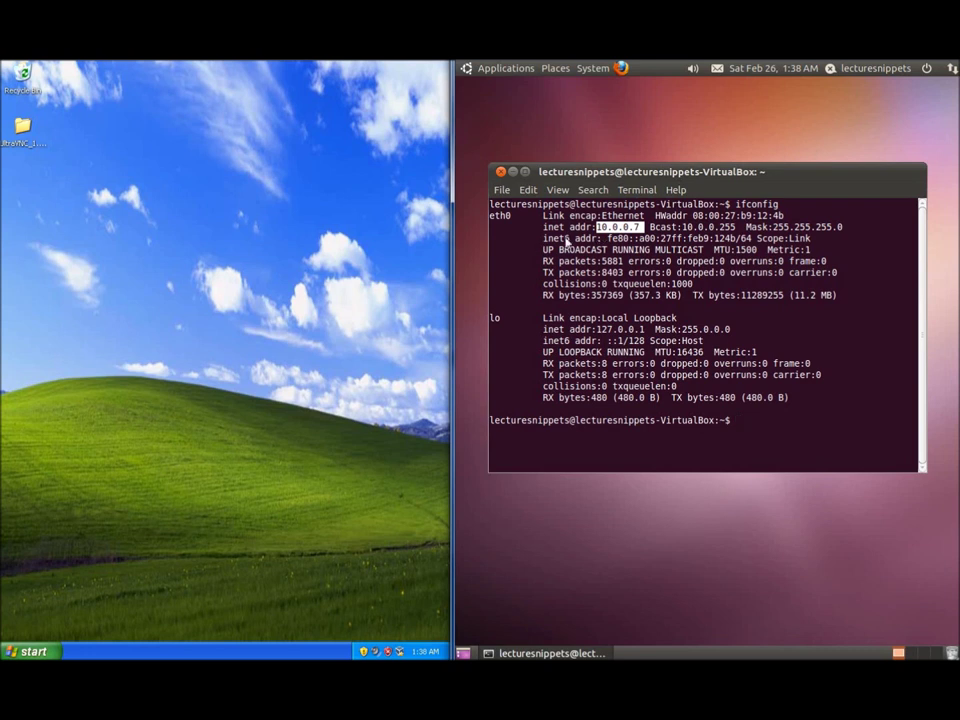
click(18, 140)
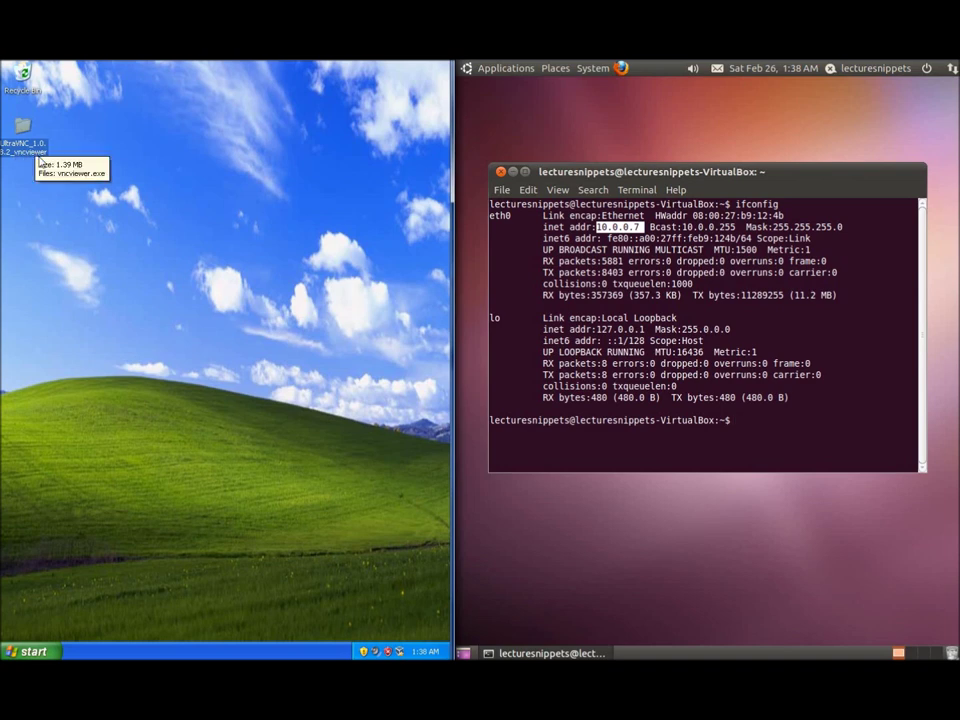
Step: Open the UltraVNC_1.0.8.2_vncviewer folder and run vncviewer.exe past the security warning
double_click(22, 126)
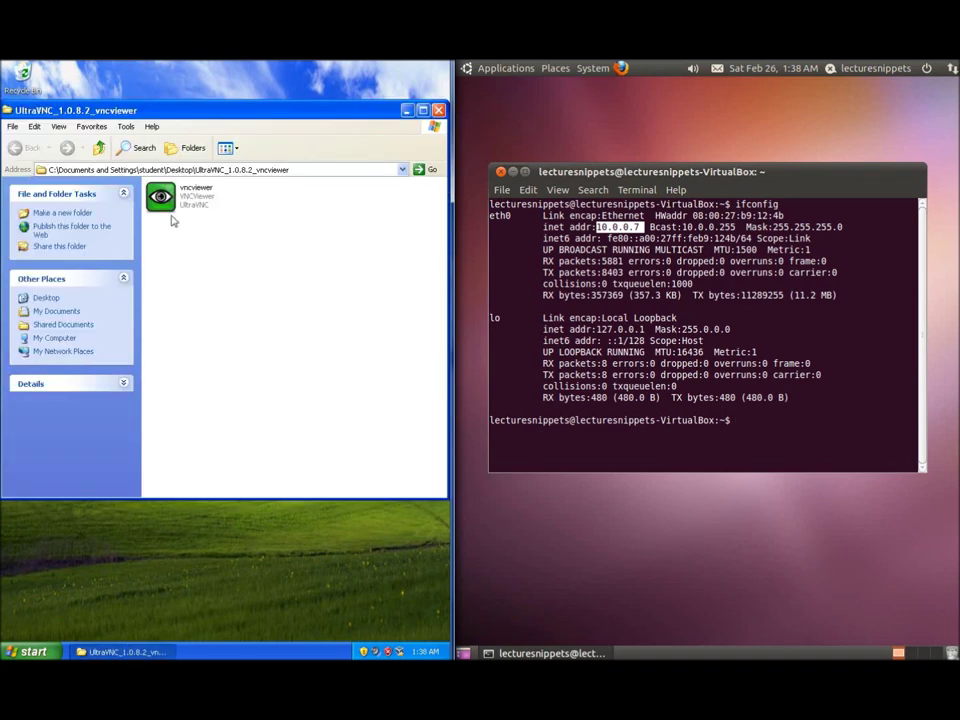
click(171, 202)
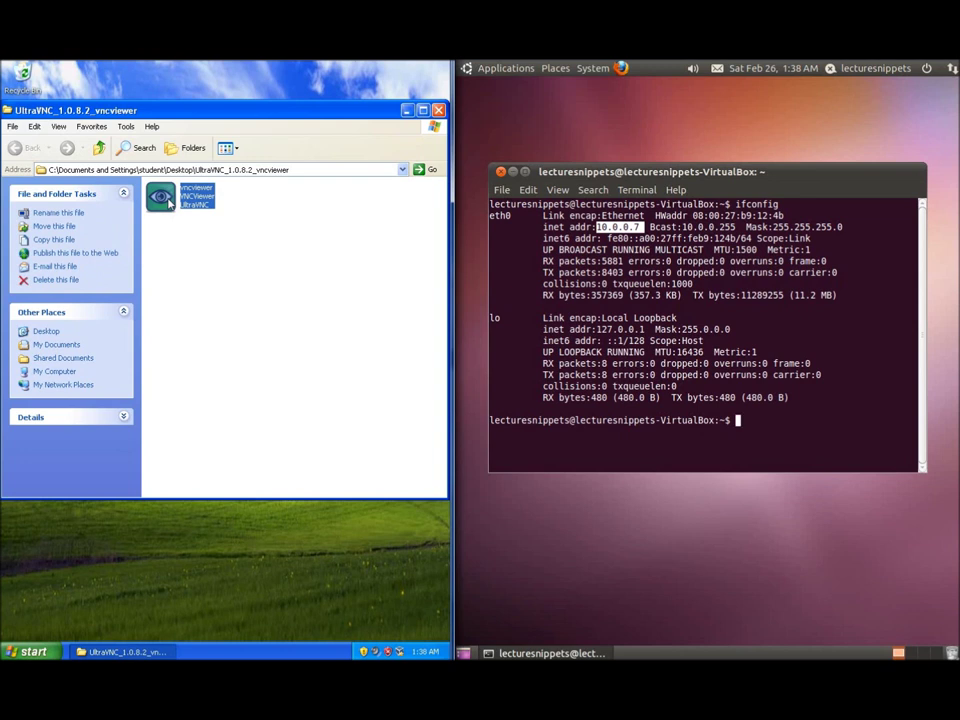
double_click(171, 202)
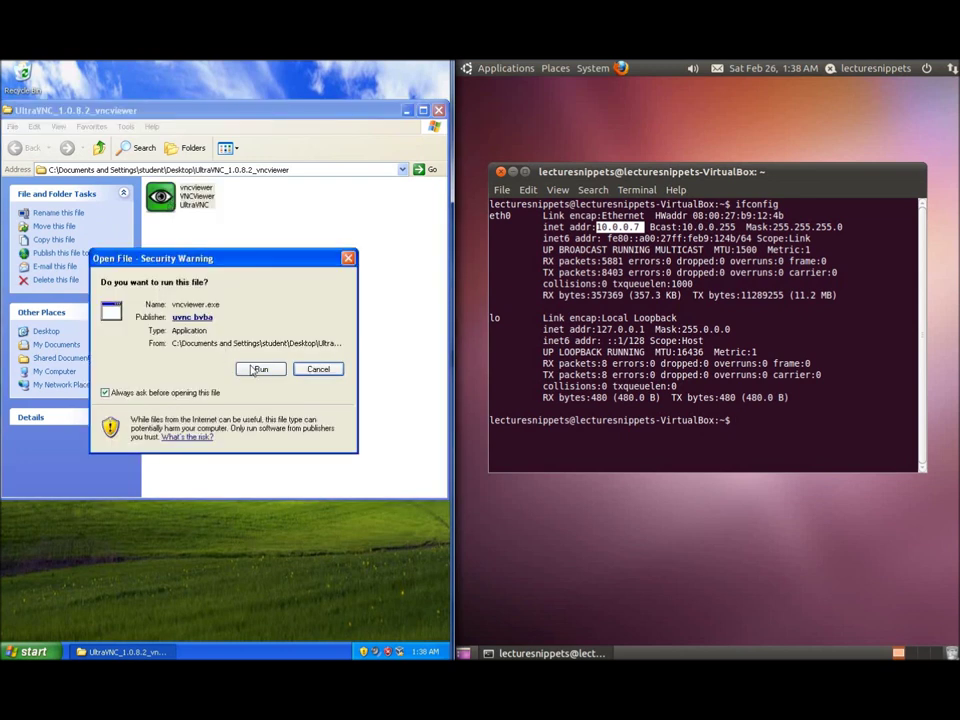
click(258, 368)
Step: Connect UltraVNC Viewer to the VNC server 10.0.0.7
drag(230, 242, 285, 146)
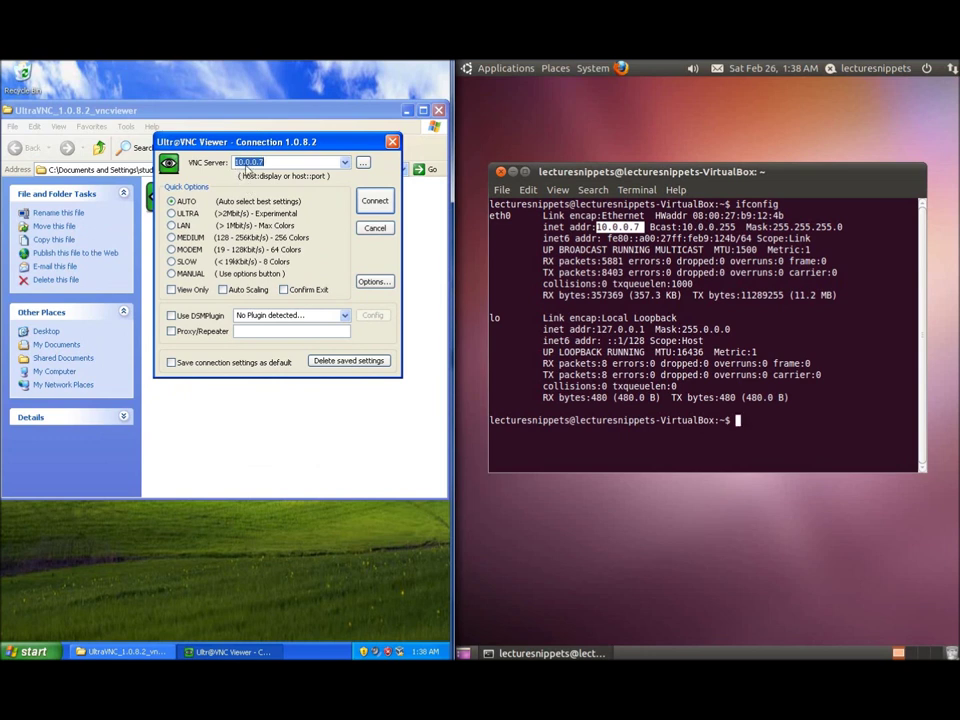
click(261, 166)
drag(264, 162, 234, 162)
key(Return)
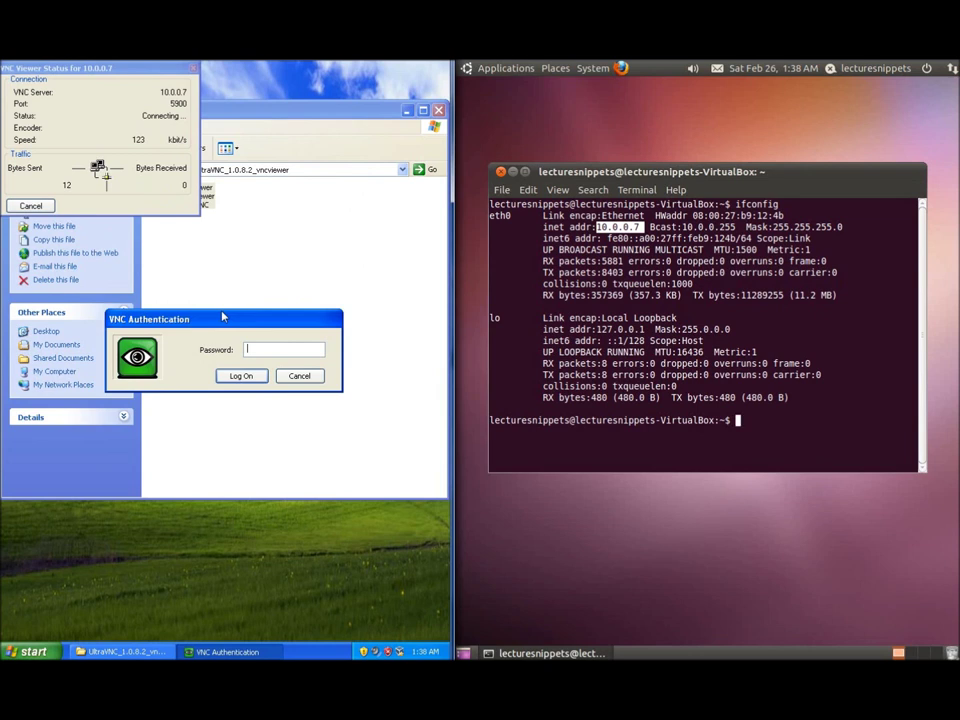
click(232, 231)
Step: Enter the access password at the VNC Authentication prompt to log on to 10.0.0.7
drag(315, 111, 323, 158)
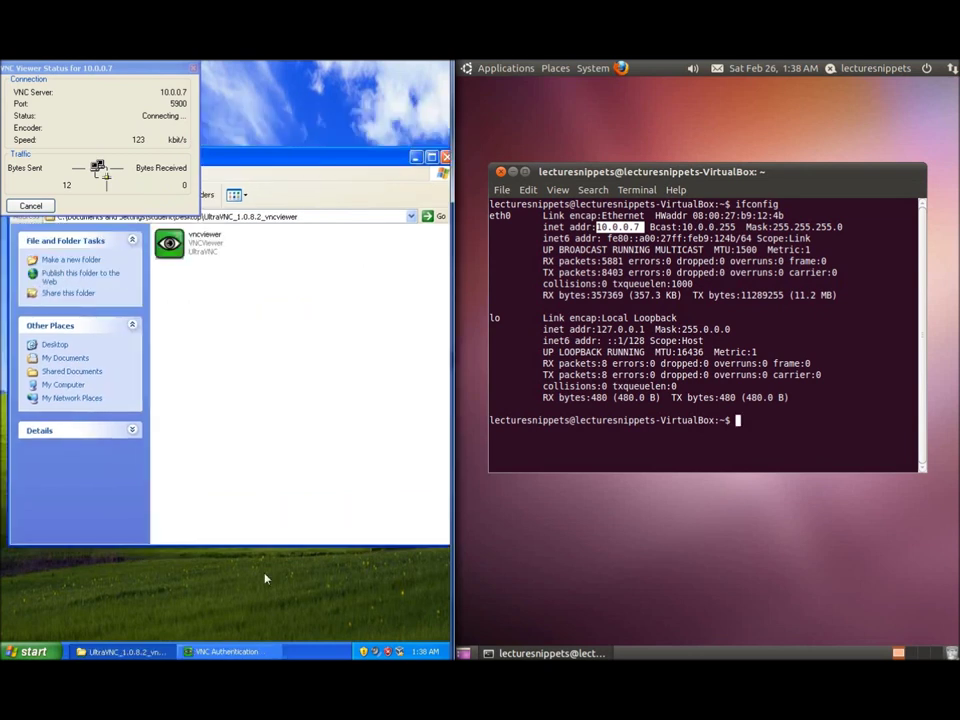
click(224, 652)
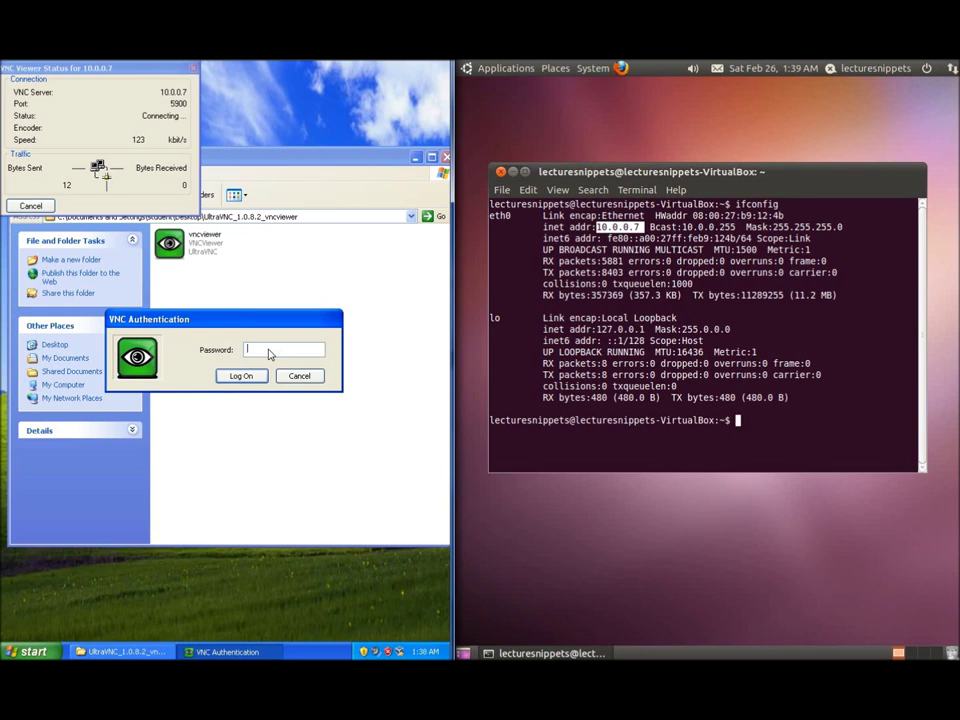
text(******)
key(Return)
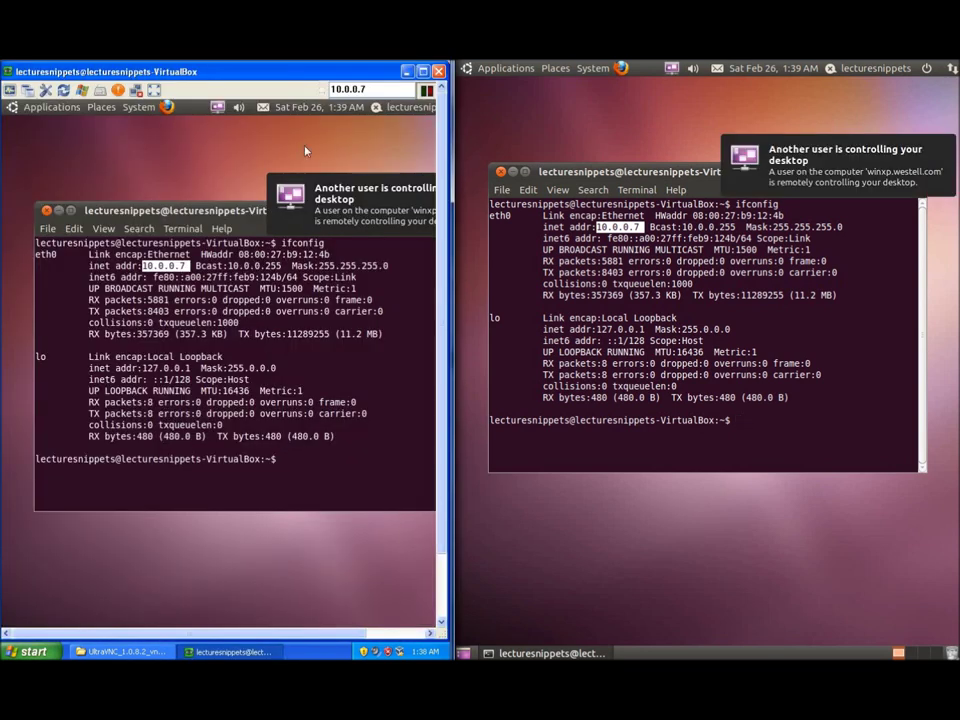
Step: Reposition the viewer window and drag the remote terminal up to show the full ifconfig output
drag(278, 75, 274, 113)
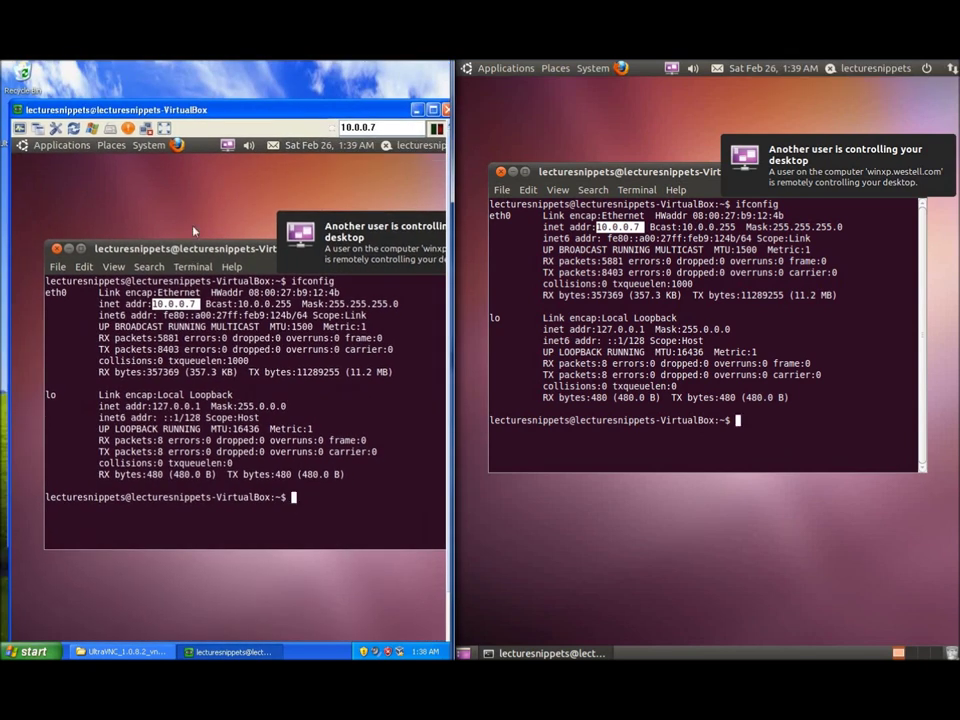
drag(228, 113, 240, 97)
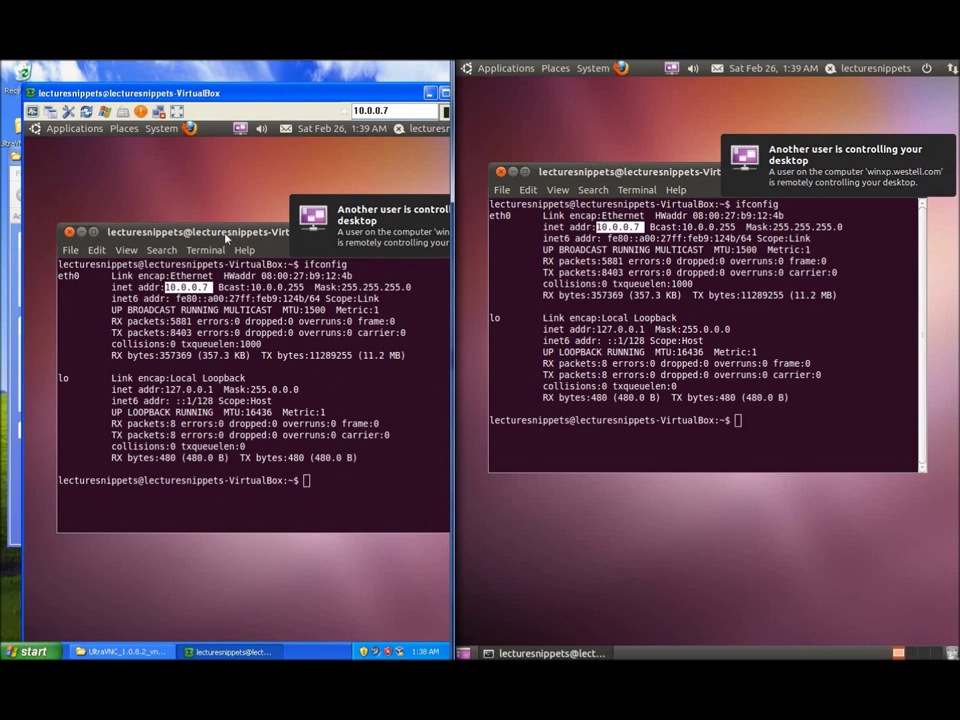
drag(228, 237, 219, 262)
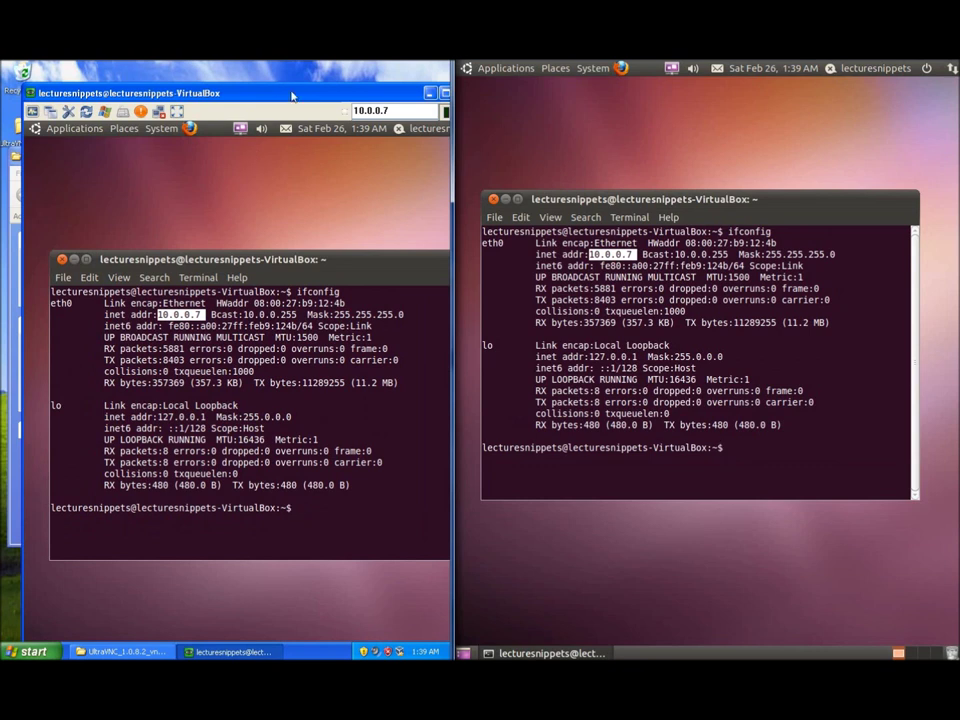
drag(293, 96, 277, 97)
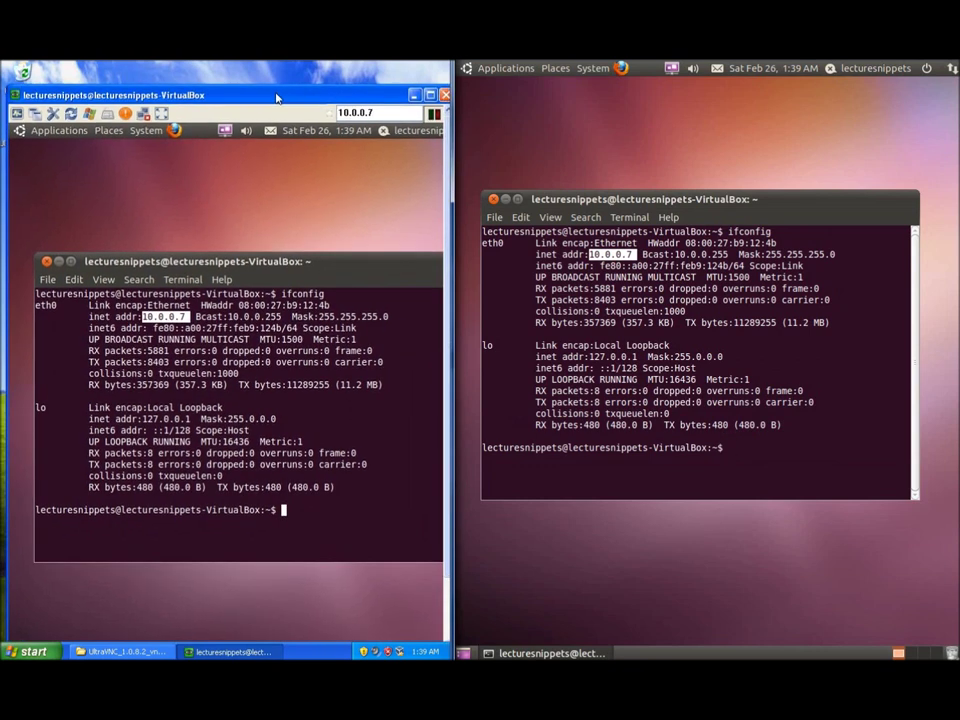